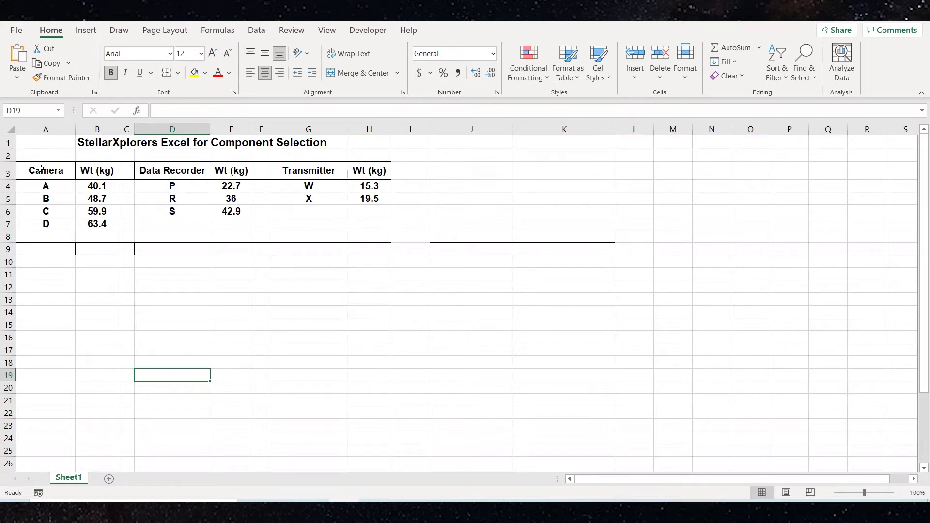
Check the Camera and Wt (kg) headers, then select header cells A3 through H3.
click(43, 172)
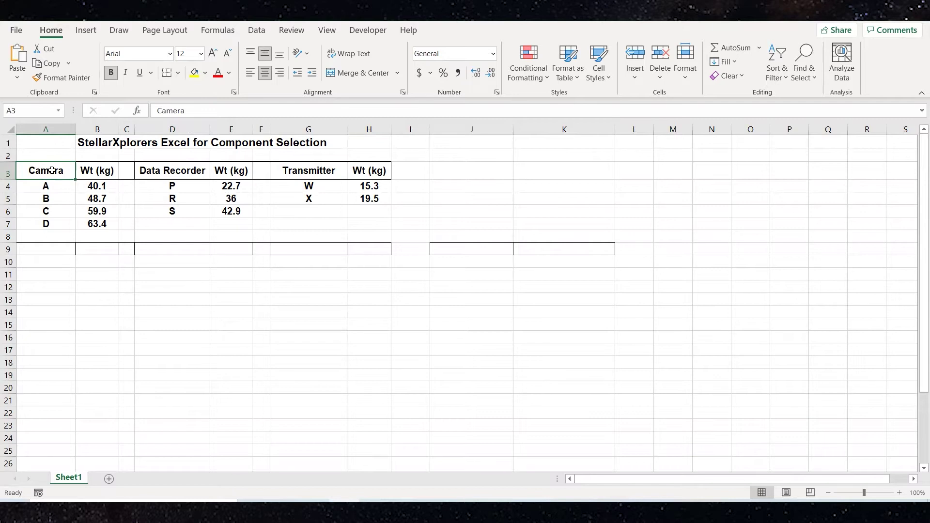
click(95, 175)
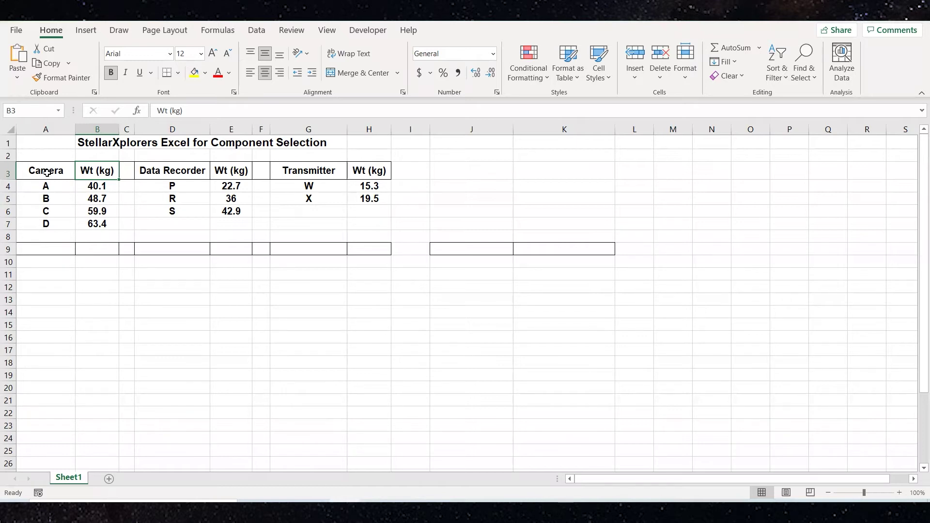
click(47, 173)
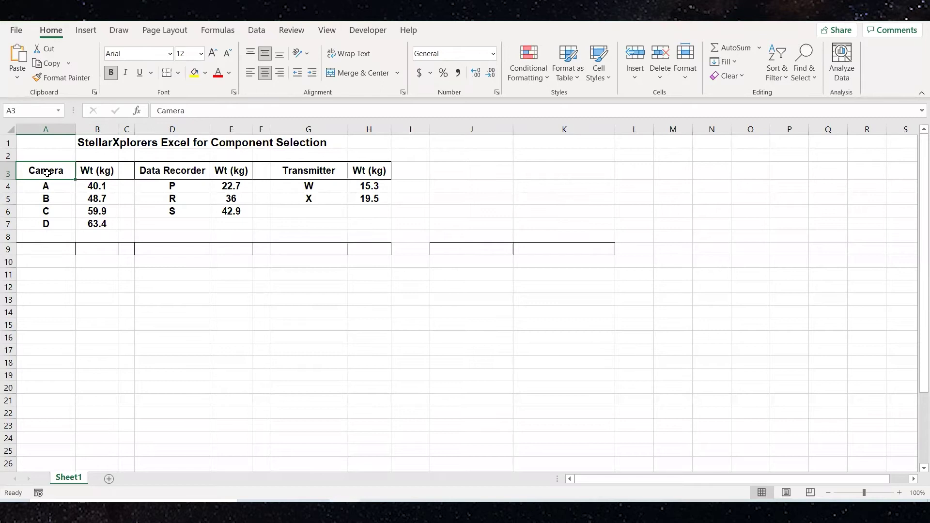
drag(46, 172, 383, 173)
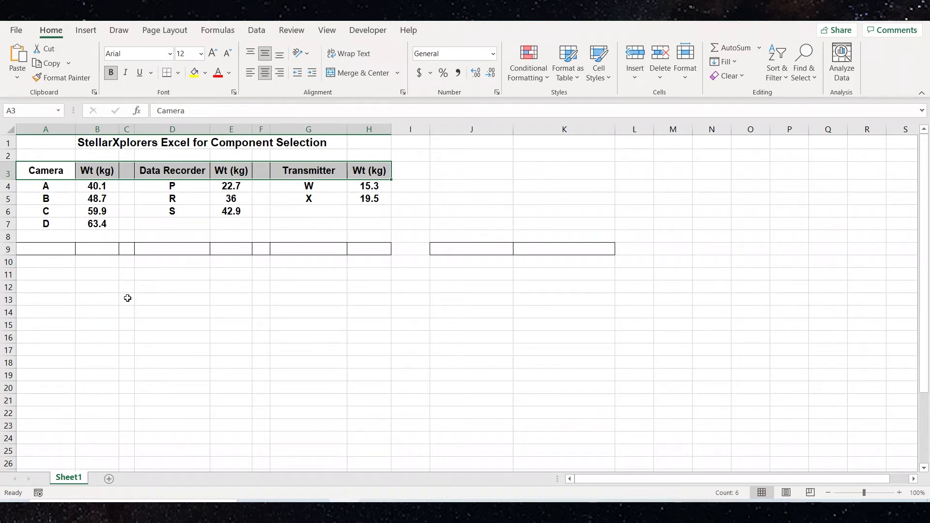
click(99, 294)
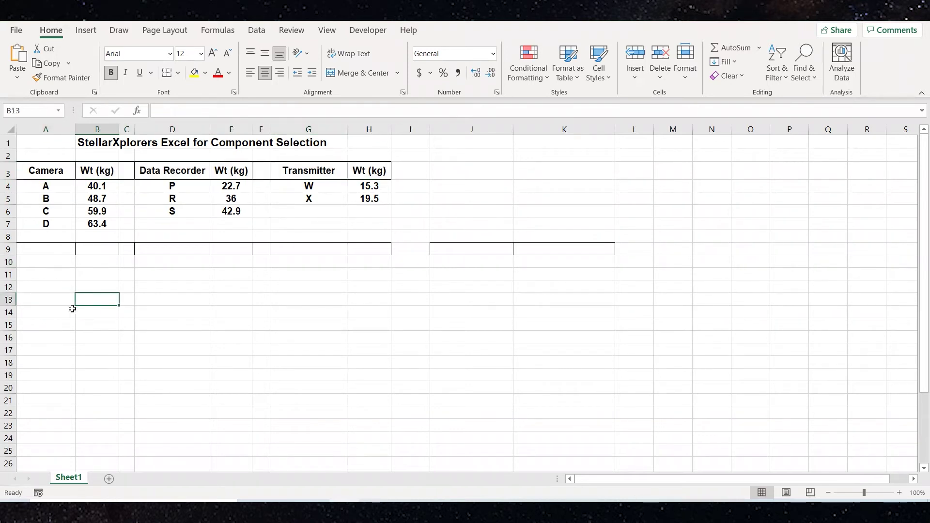
click(44, 172)
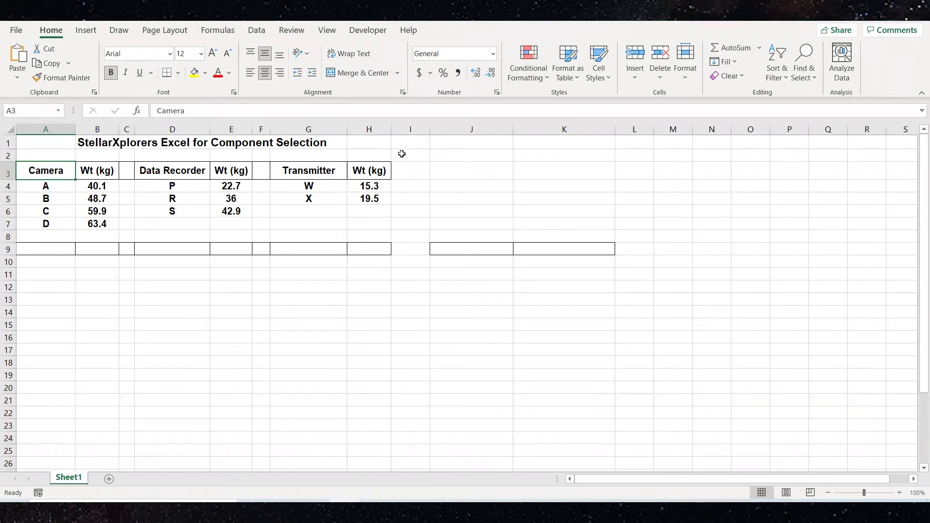
shift+click(365, 174)
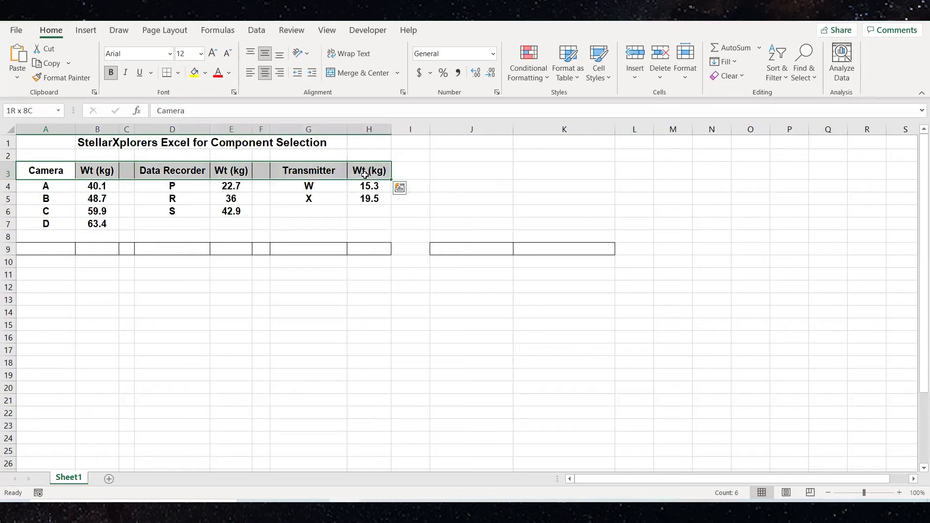
Copy the Camera-through-Wt (kg) header range A3:H3 to the clipboard.
right_click(136, 171)
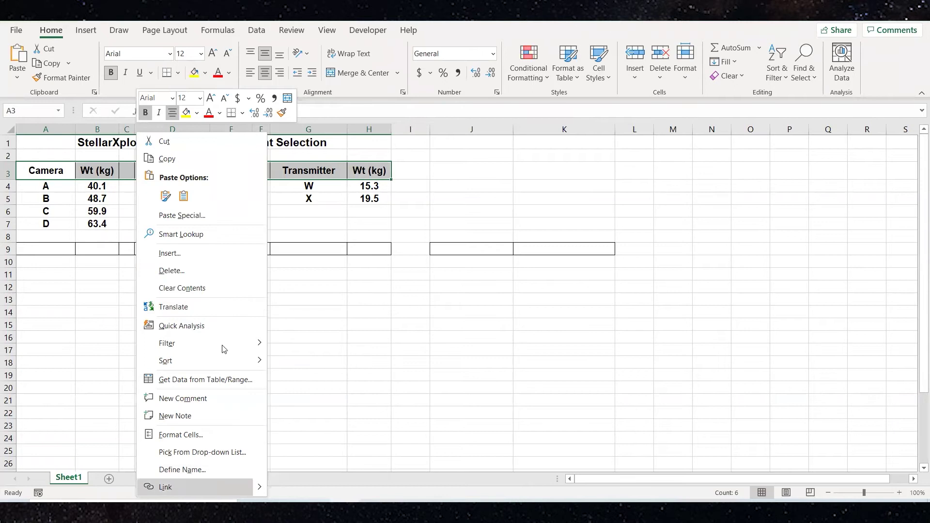
click(167, 162)
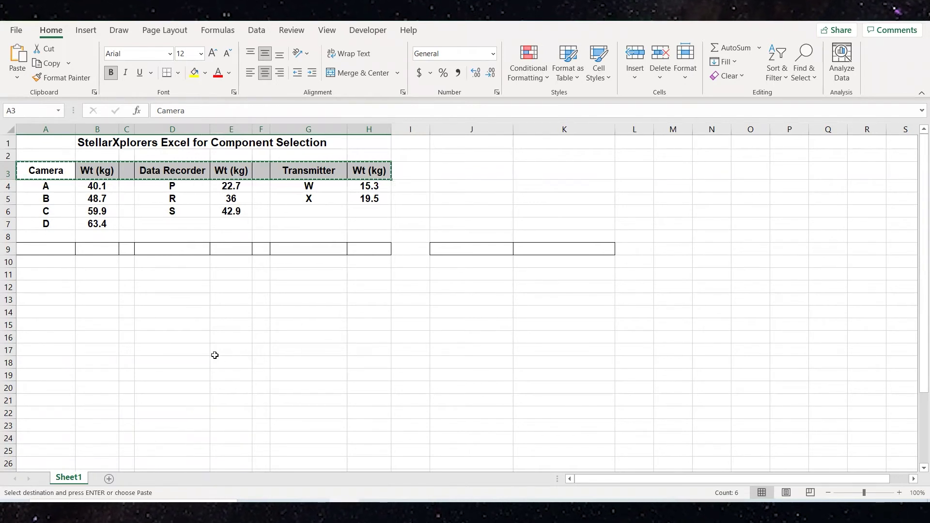
Paste the copied headers at J3, then undo that mistaken paste.
right_click(464, 168)
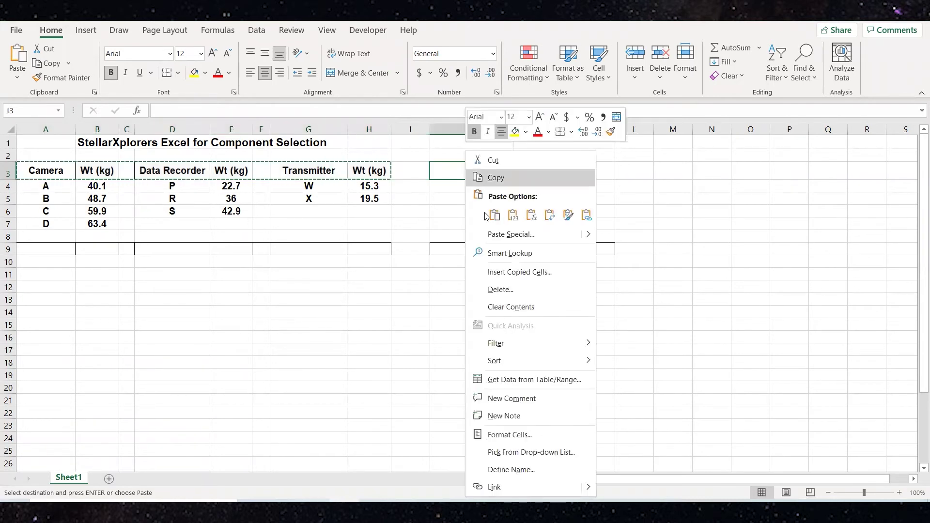
click(486, 214)
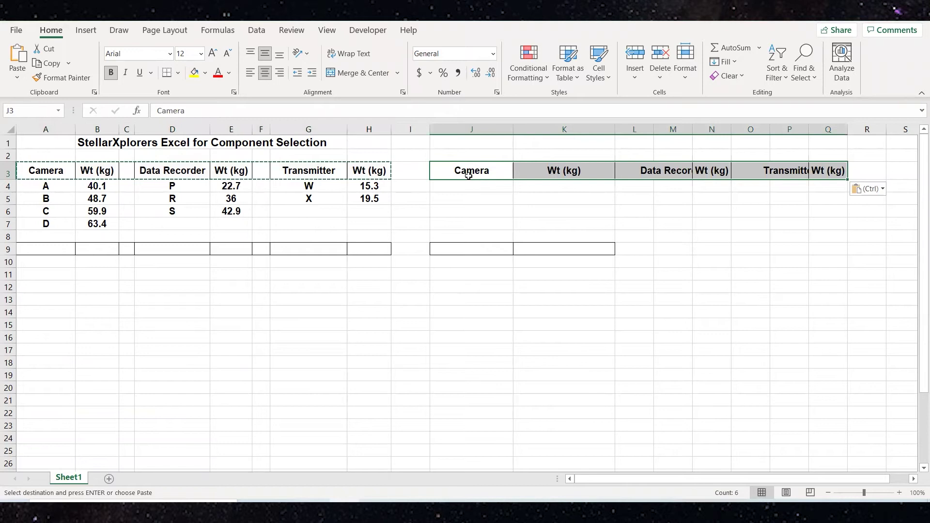
key(ctrl+z)
click(484, 208)
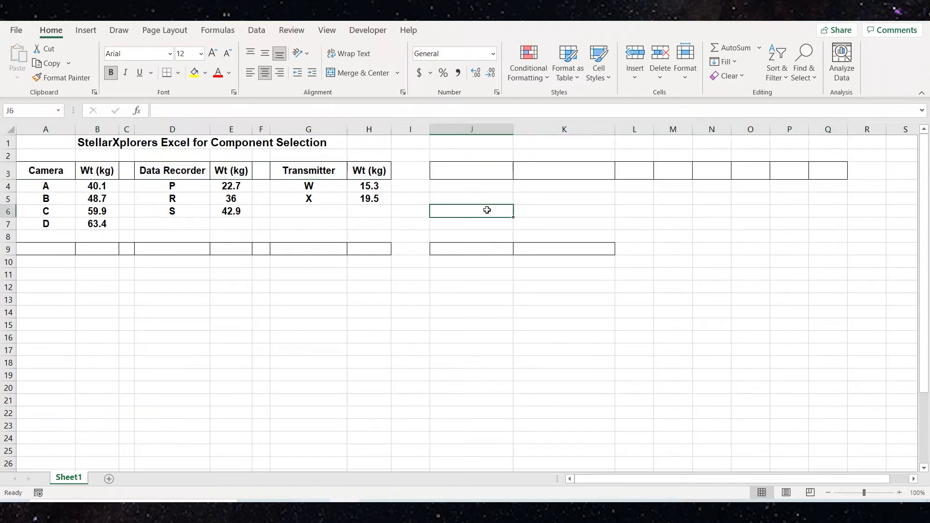
Clear all leftover borders from J3:Q3 by setting Format Cells Border to None.
drag(460, 171, 826, 173)
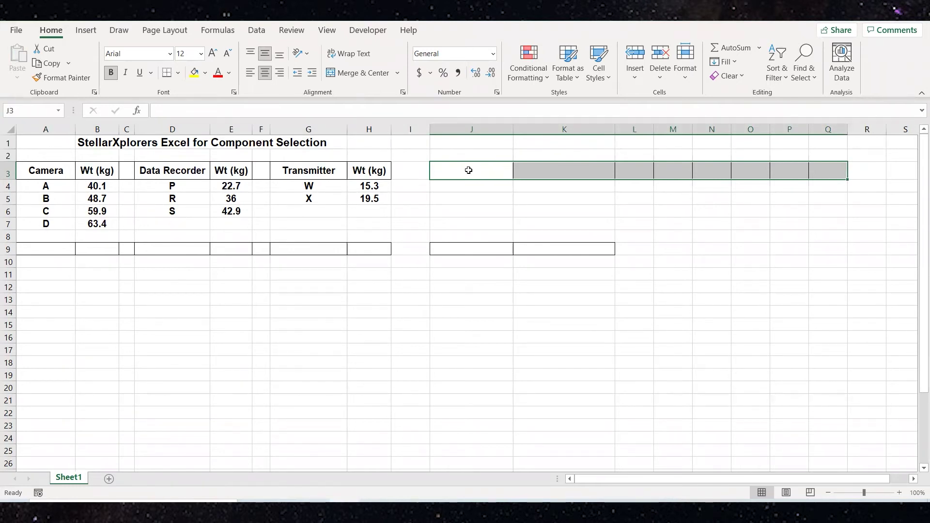
right_click(469, 170)
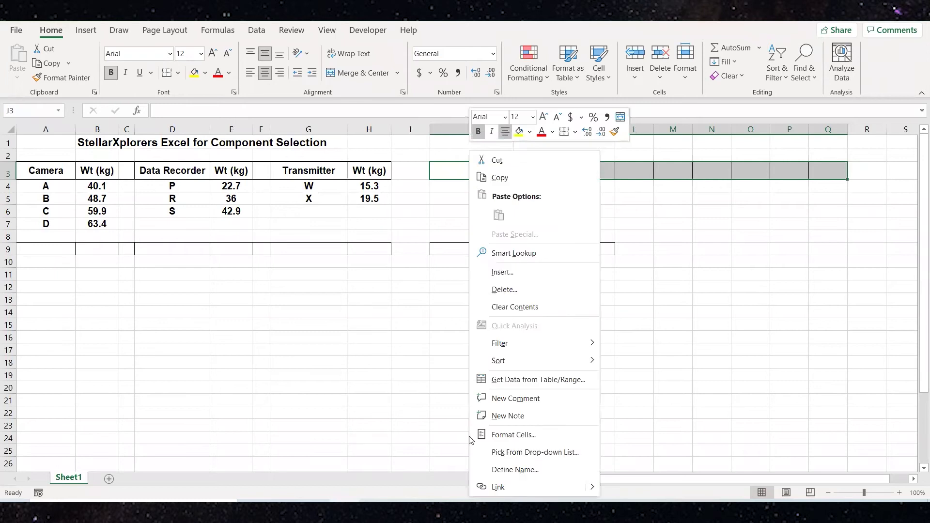
click(508, 434)
click(488, 220)
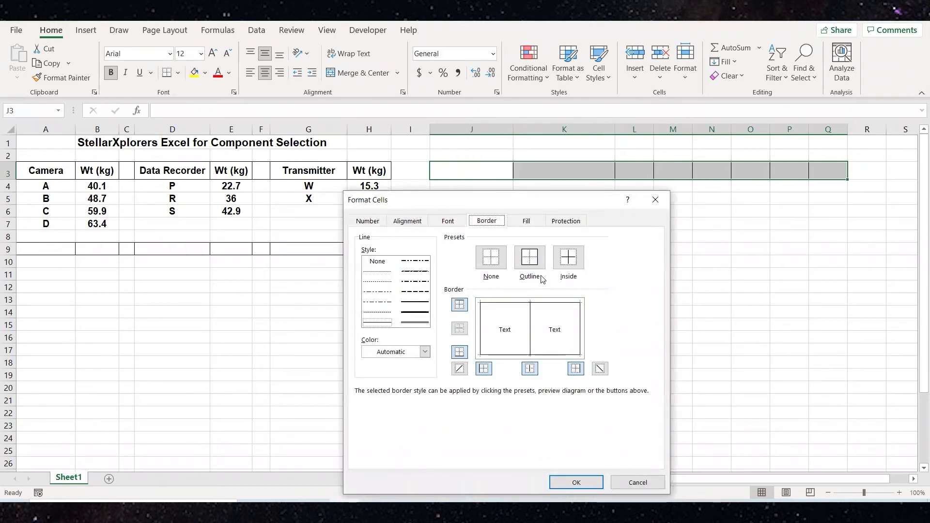
click(491, 257)
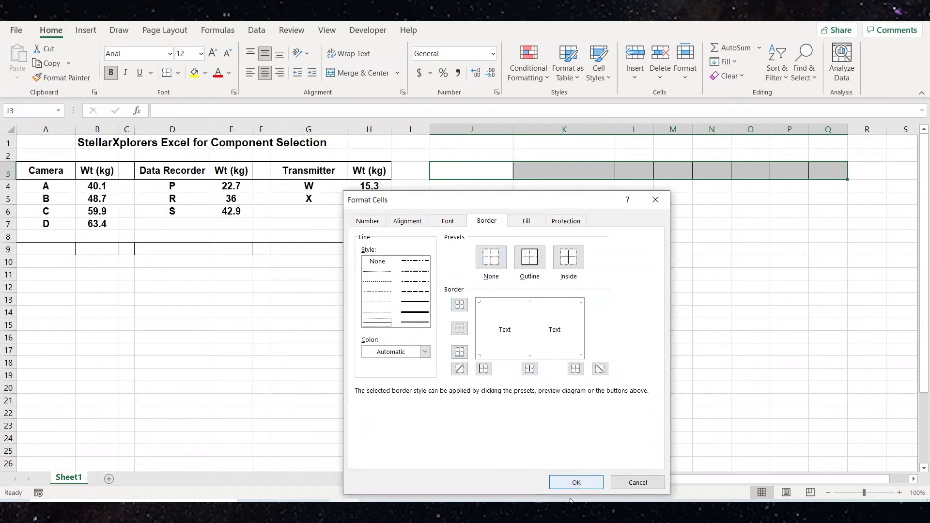
click(575, 482)
click(447, 190)
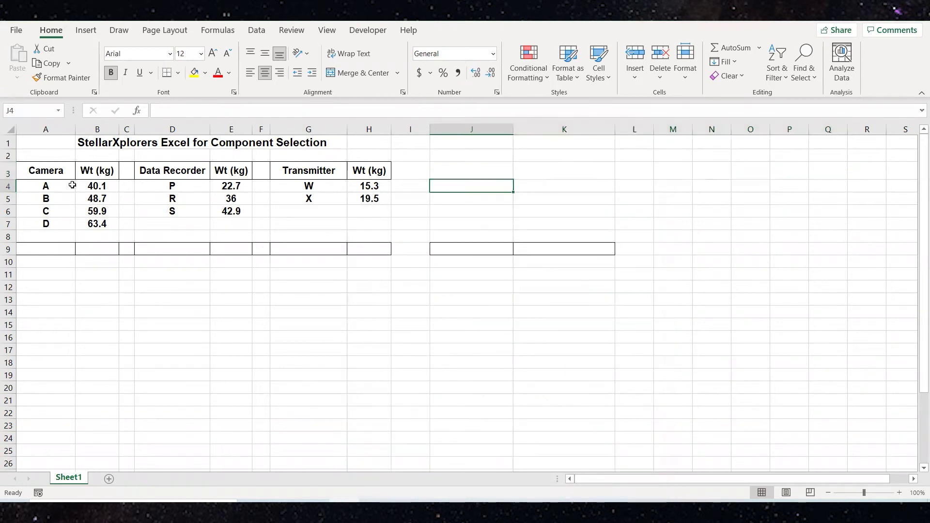
Copy header row A3:H3 with Ctrl+C and pick cell A9 as the destination.
click(39, 172)
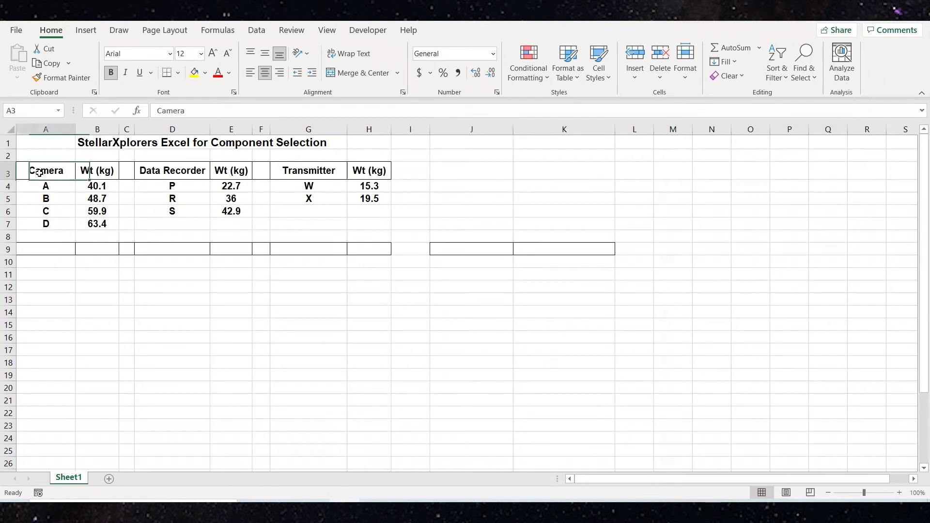
shift+click(368, 171)
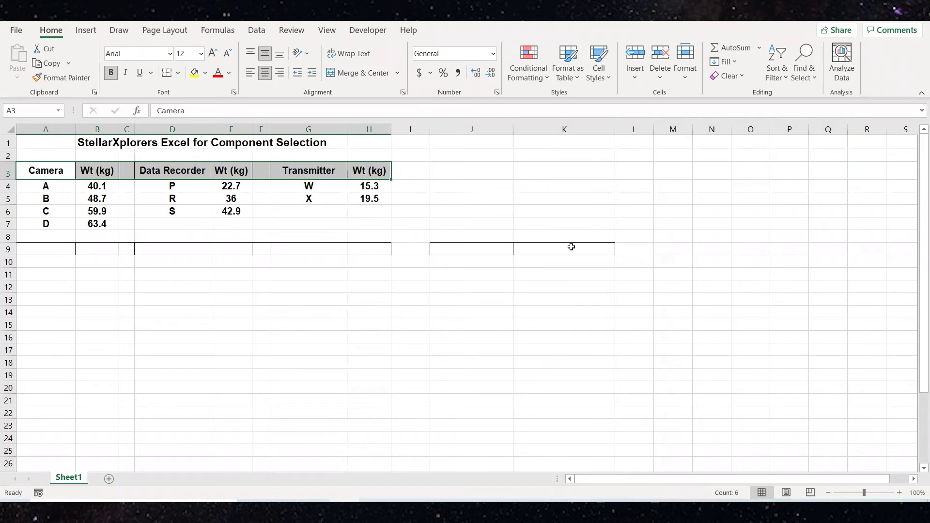
key(ctrl+c)
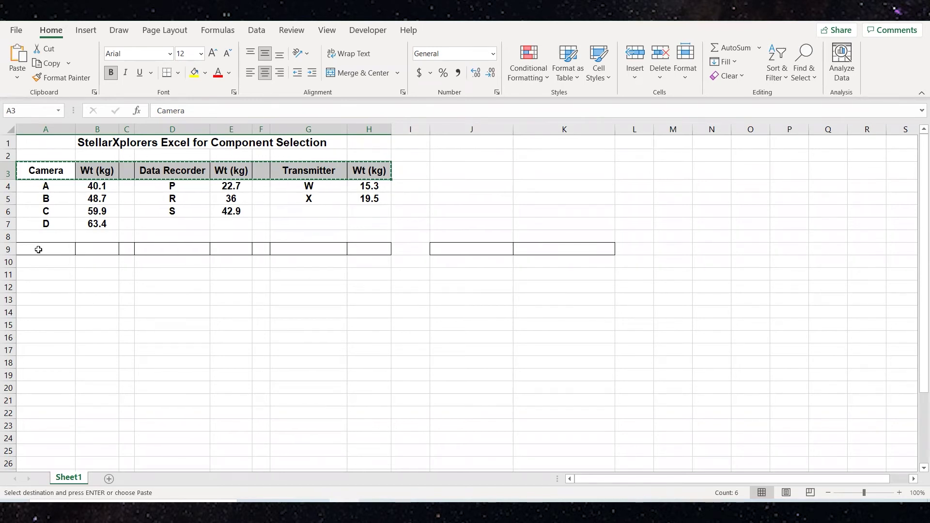
click(38, 250)
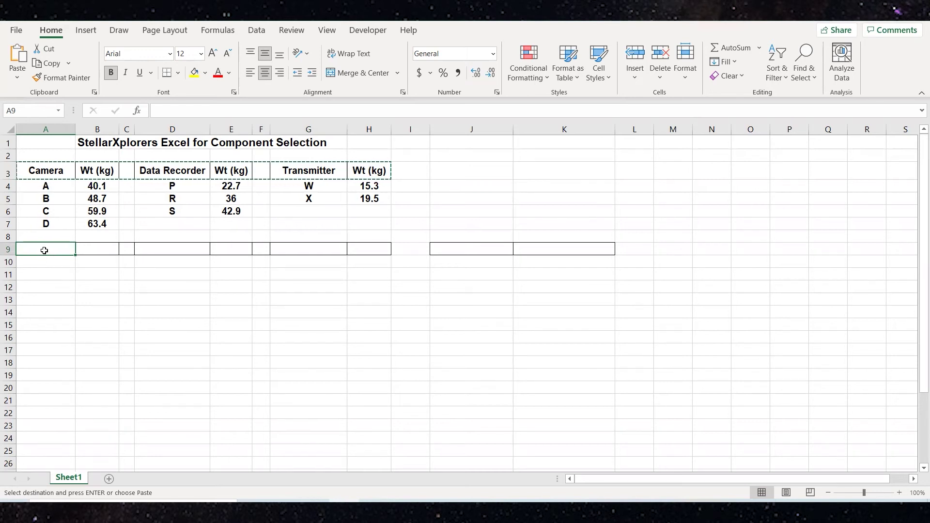
Paste the Camera, Data Recorder and Transmitter headers with Wt (kg) columns into A9:H9.
right_click(44, 251)
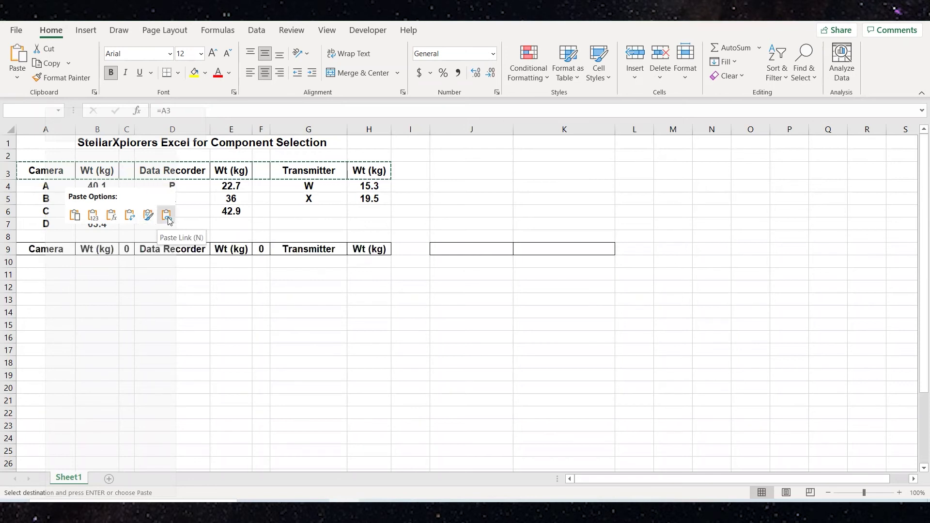
click(74, 215)
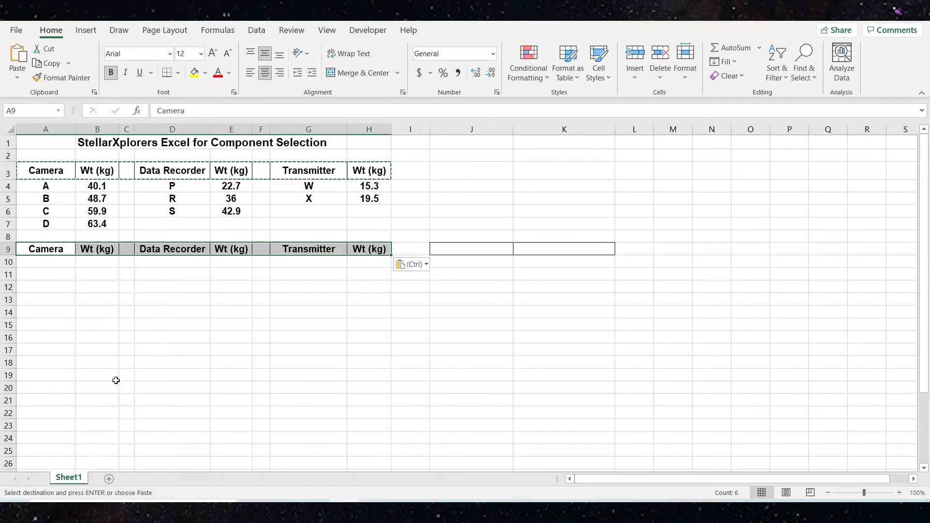
key(Delete)
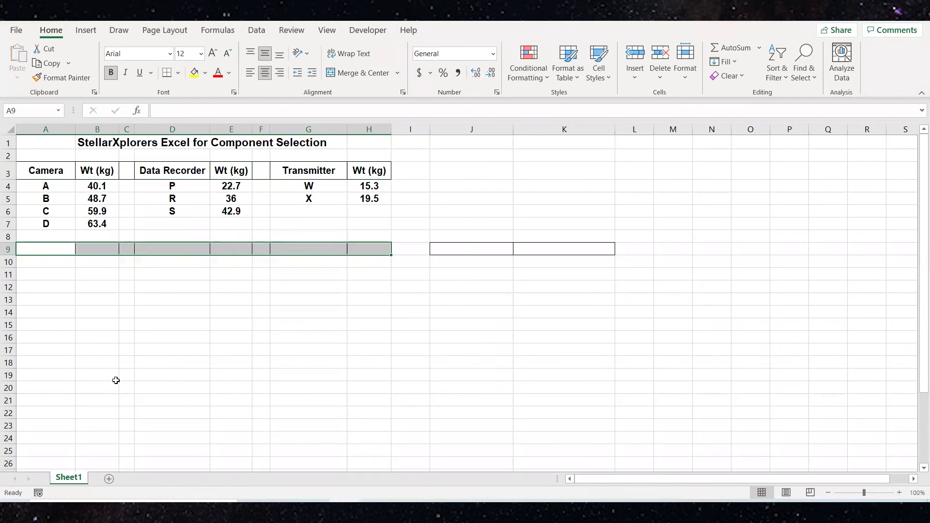
drag(48, 173, 377, 172)
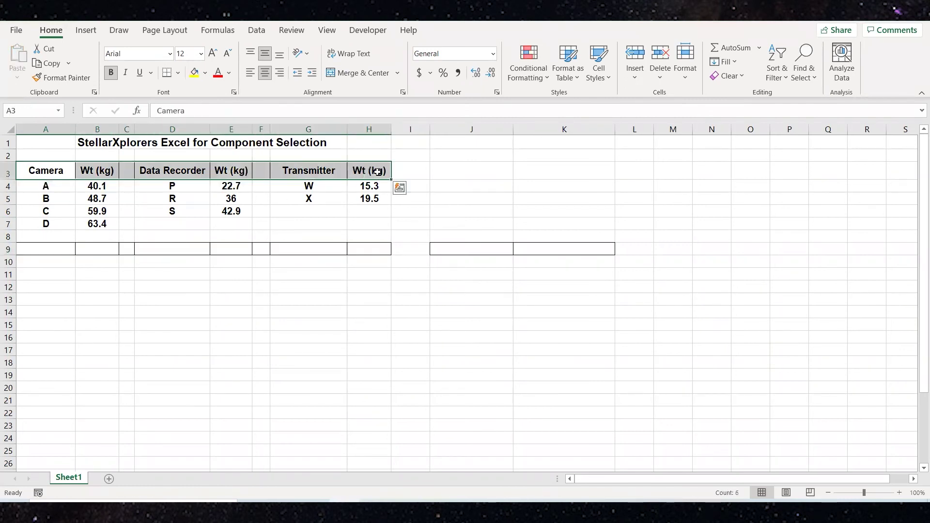
key(ctrl+c)
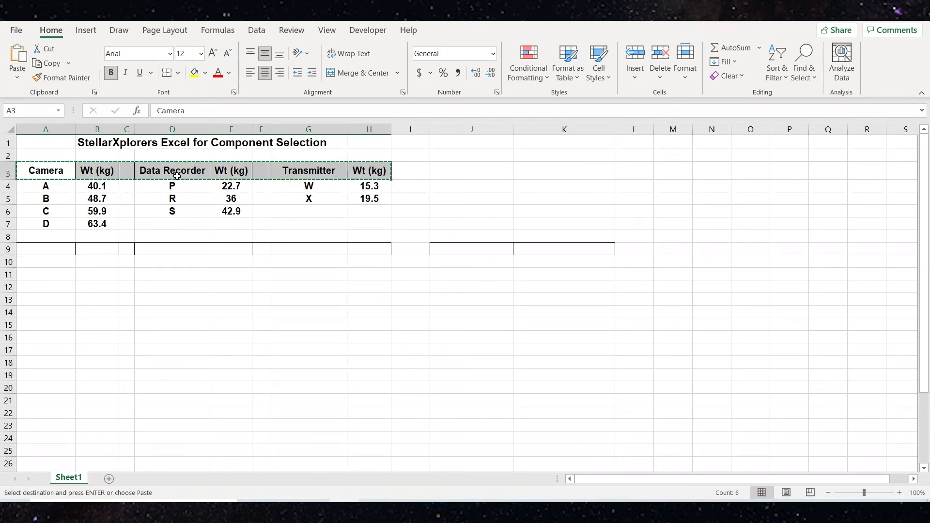
key(ctrl+q)
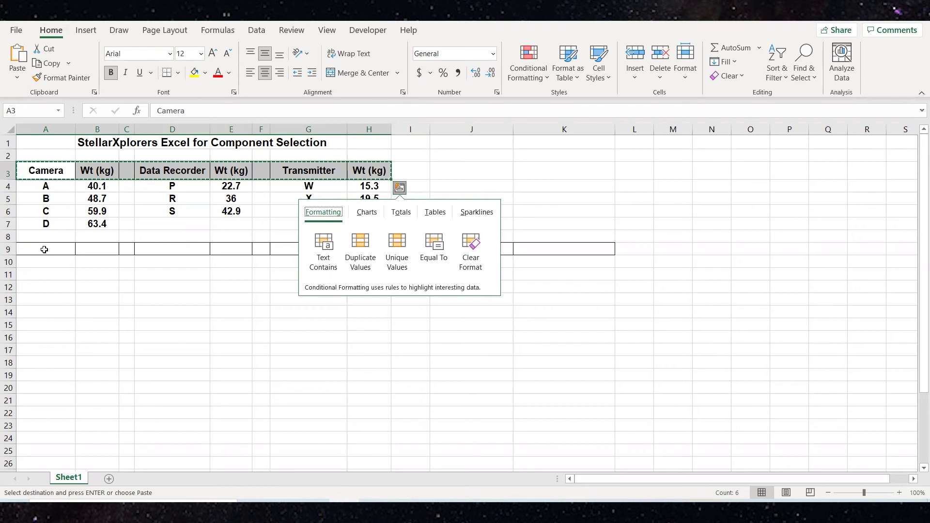
click(44, 249)
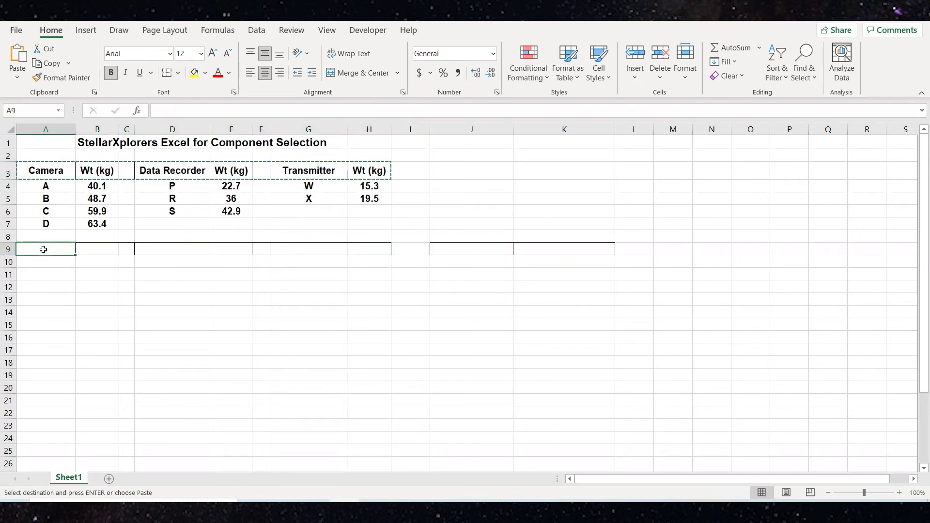
key(ctrl+v)
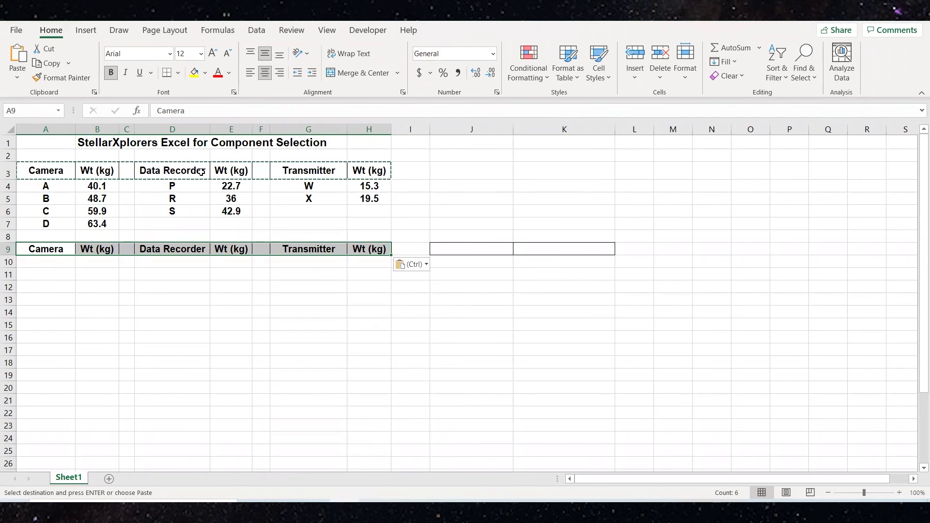
Deselect the pasted header row by clicking an empty cell.
click(278, 274)
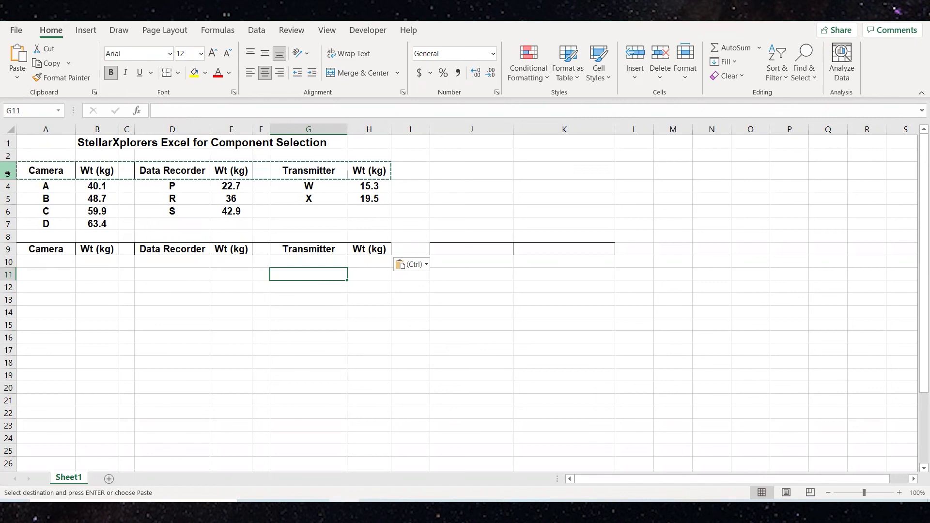
click(7, 174)
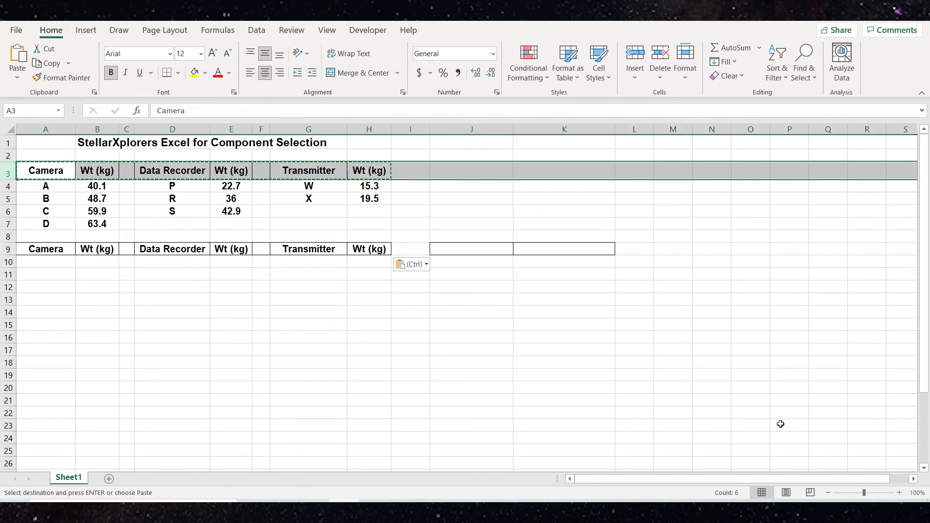
right_click(408, 173)
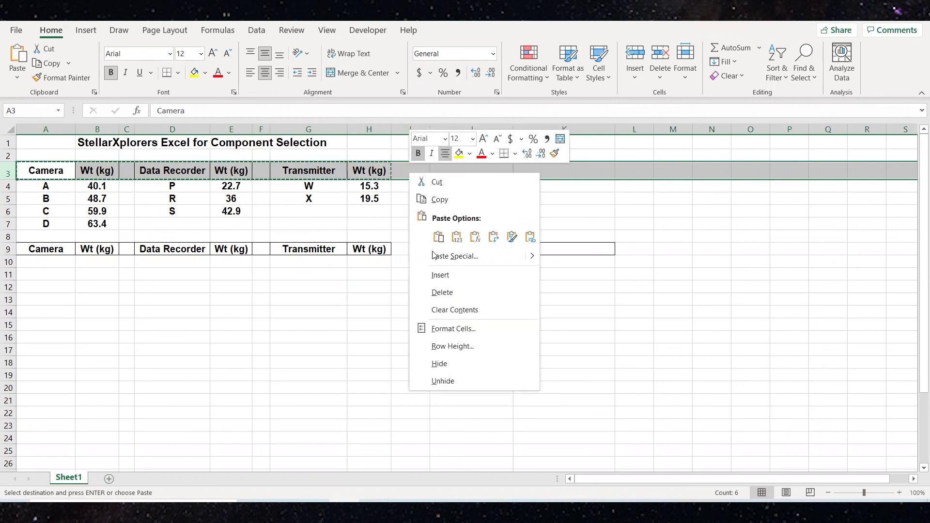
click(450, 347)
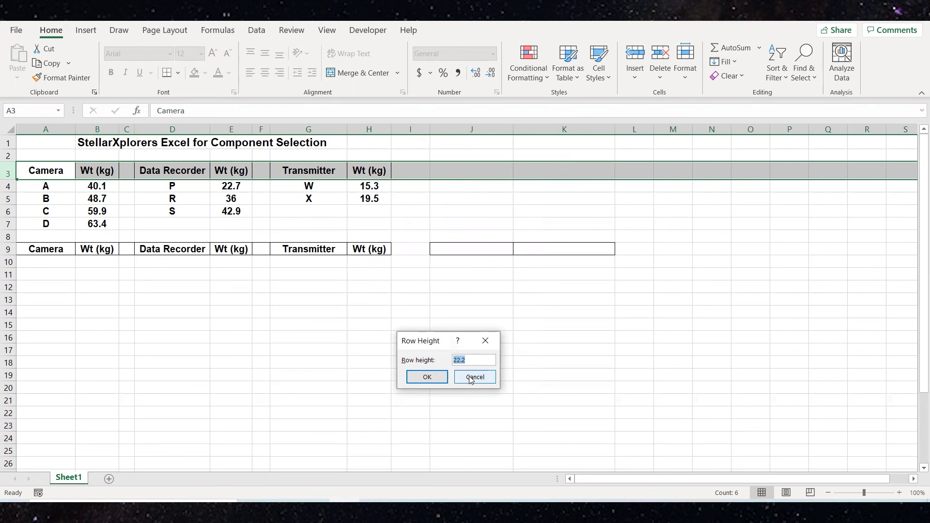
Leave row 3's height unchanged and set row 9's height to 22.2.
click(471, 379)
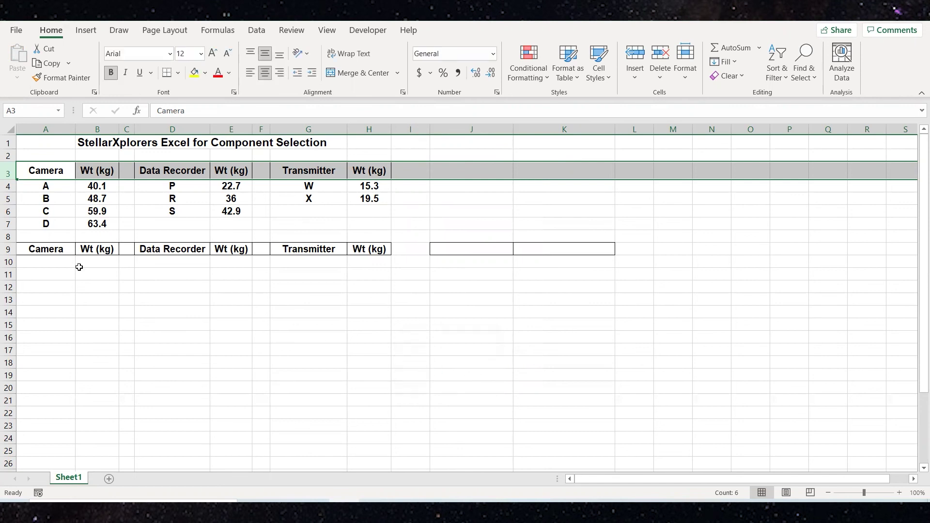
click(7, 249)
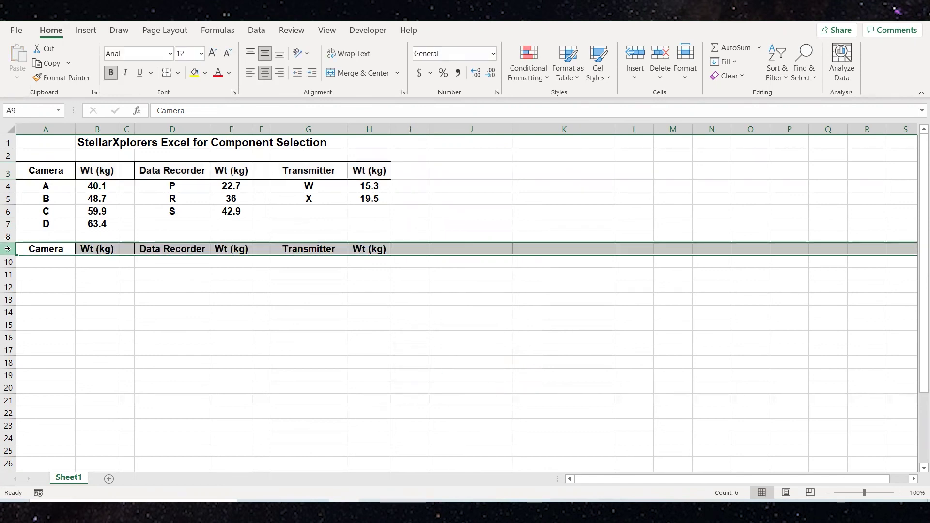
right_click(440, 247)
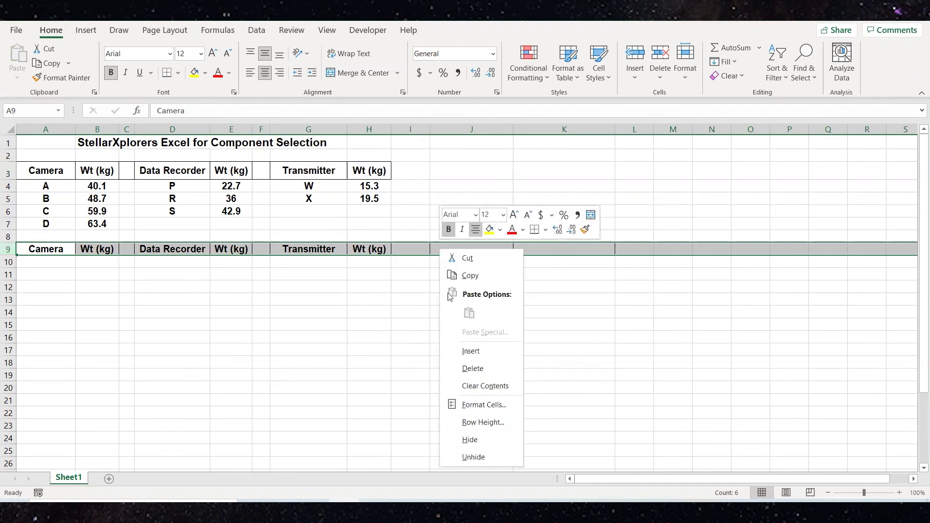
click(478, 423)
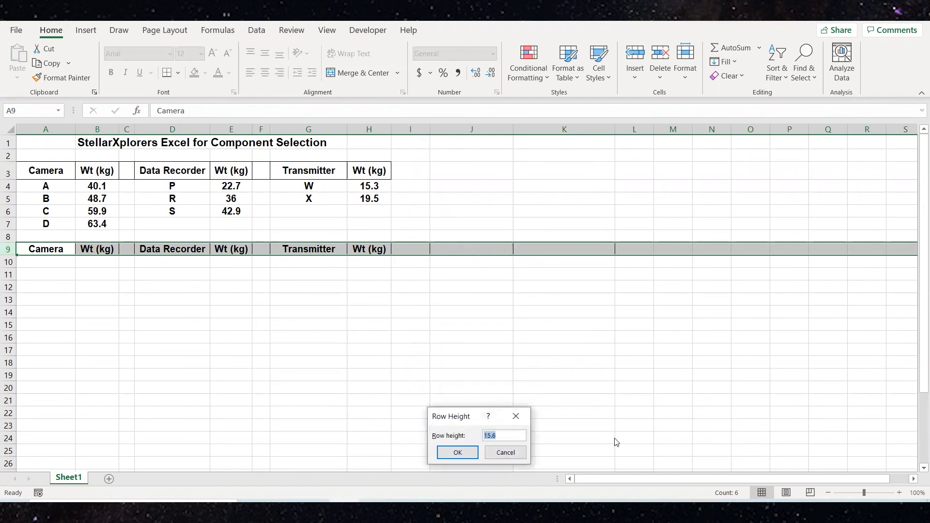
text(22.2)
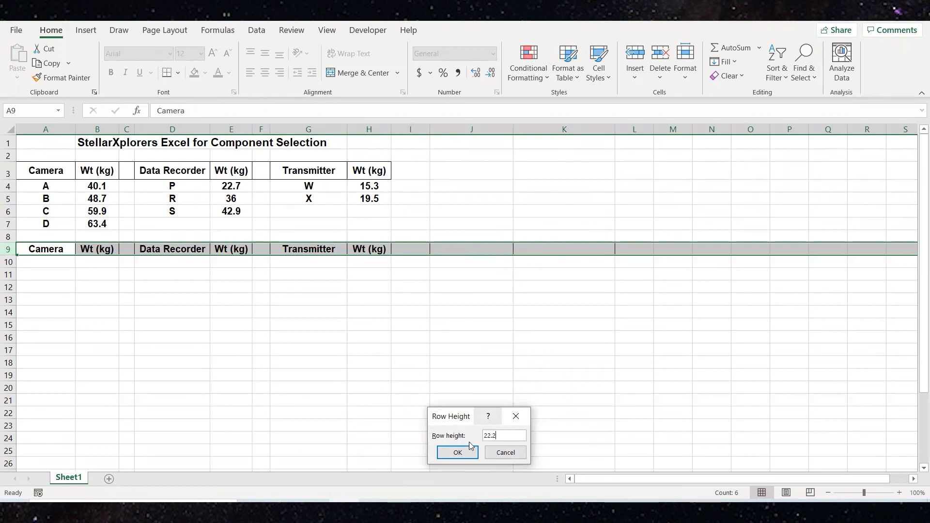
click(458, 453)
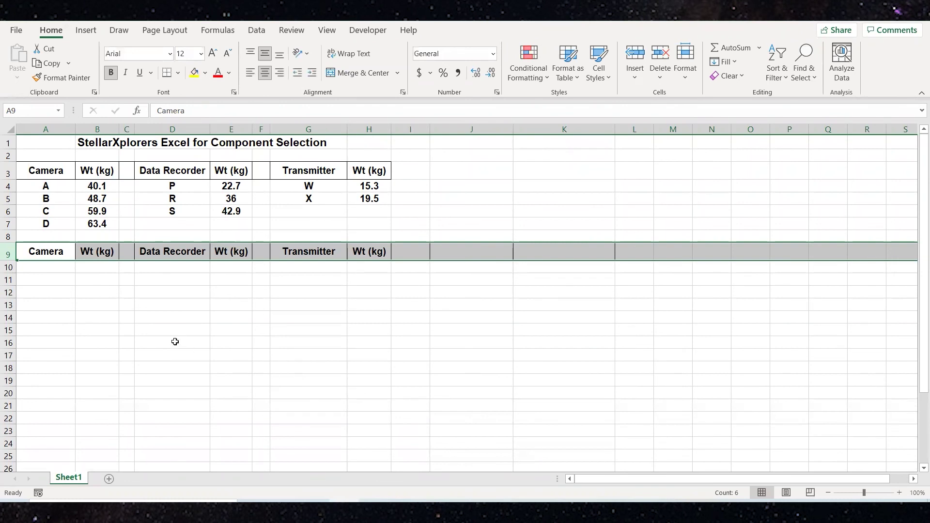
click(144, 351)
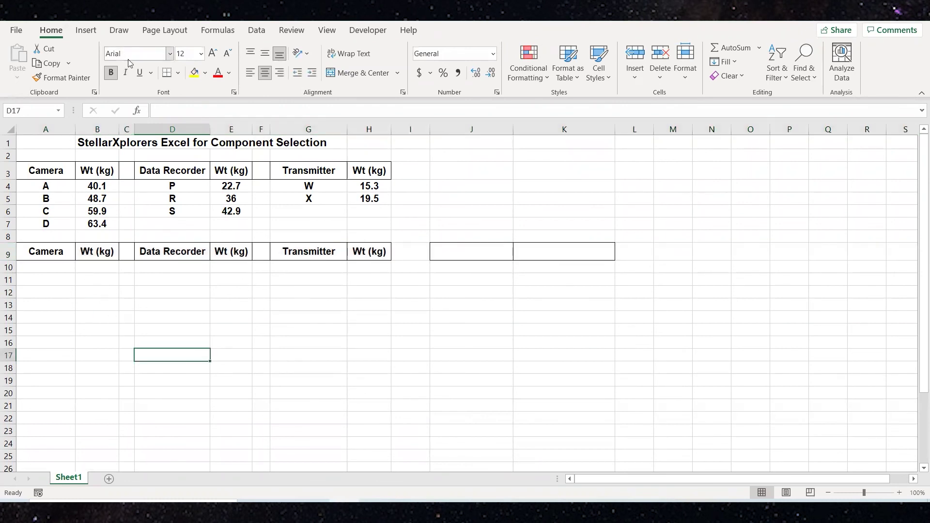